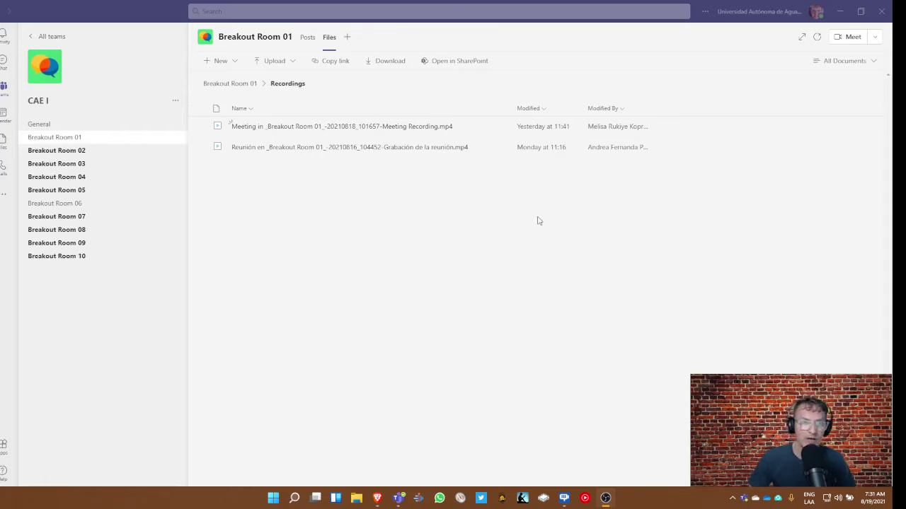
pyautogui.click(499, 130)
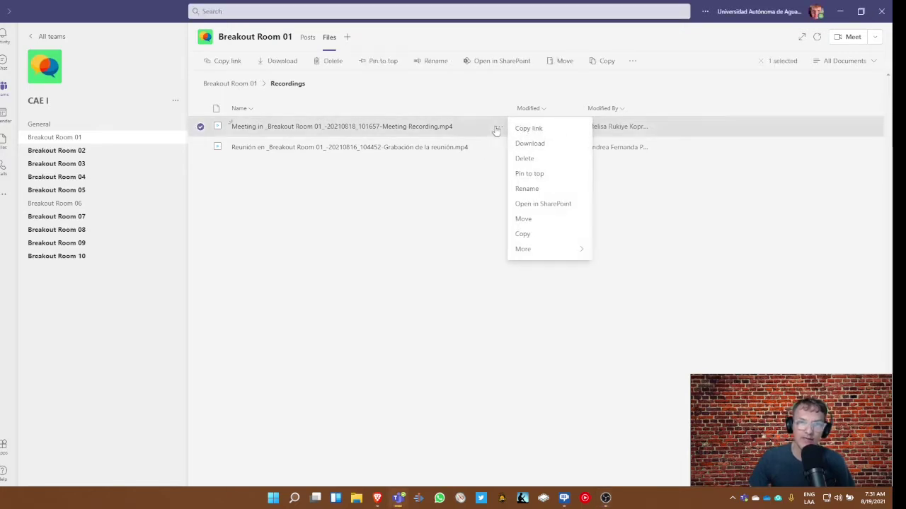
pyautogui.click(498, 130)
pyautogui.click(500, 128)
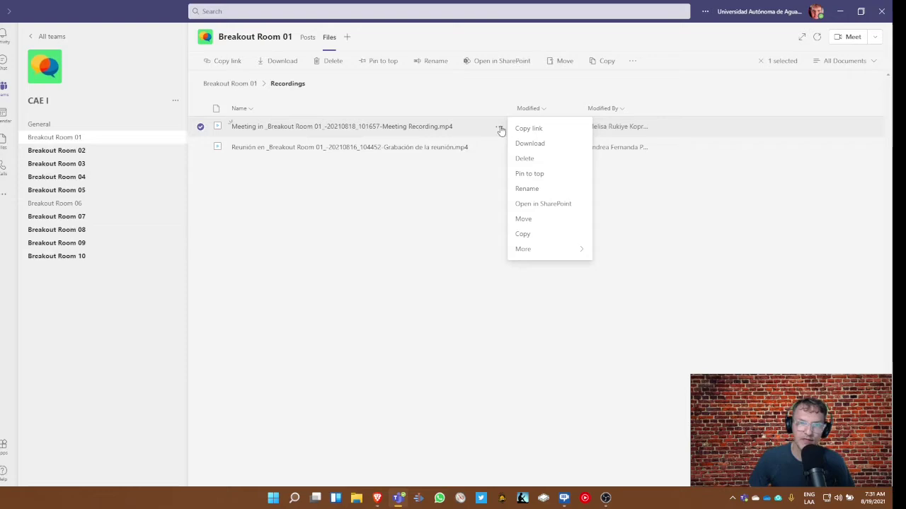
pyautogui.click(540, 130)
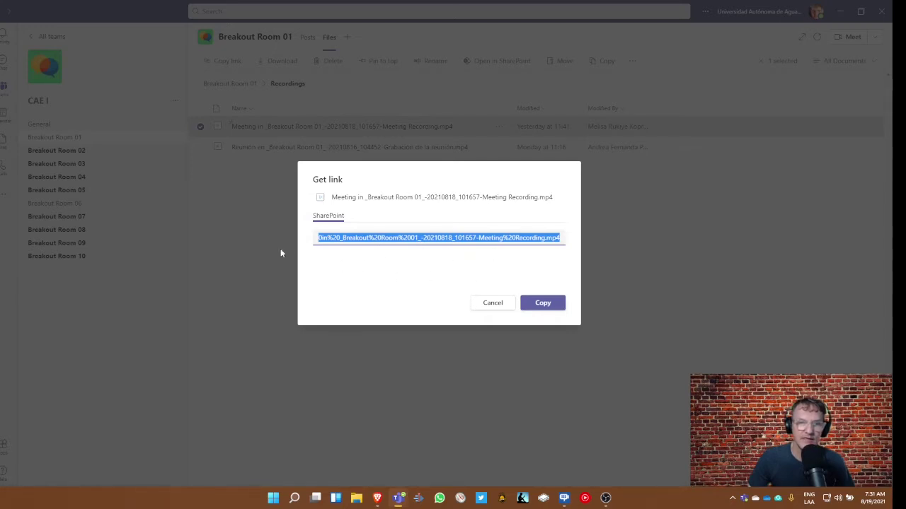
pyautogui.click(389, 197)
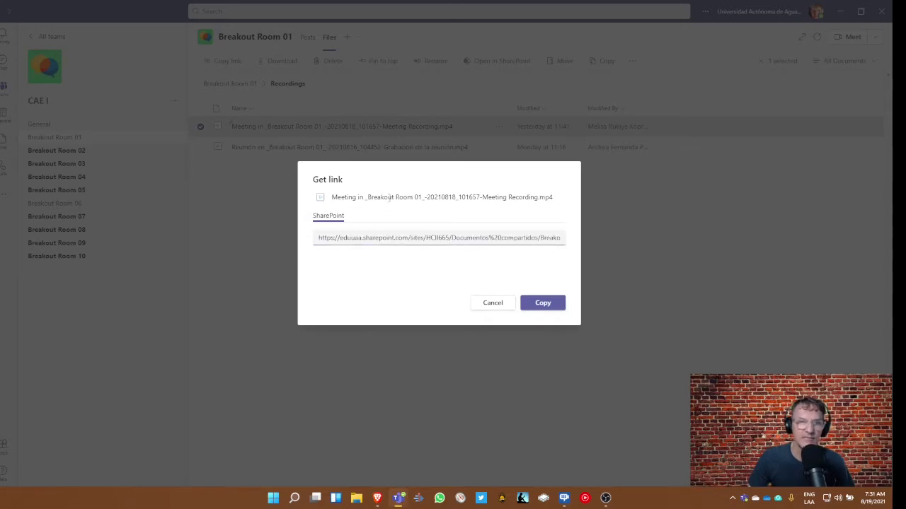
pyautogui.click(493, 303)
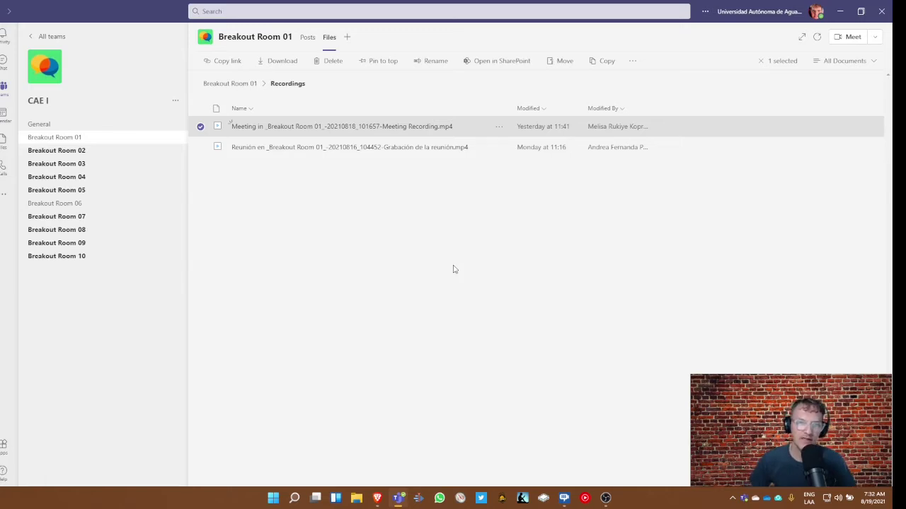
# Open the file's options, then select the English meeting recording and show its actions.
pyautogui.click(499, 126)
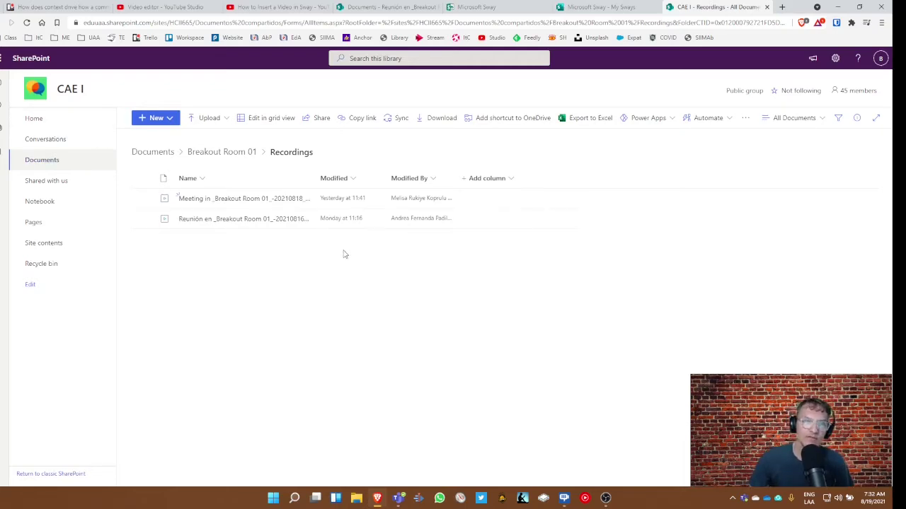
pyautogui.click(303, 202)
pyautogui.click(303, 200)
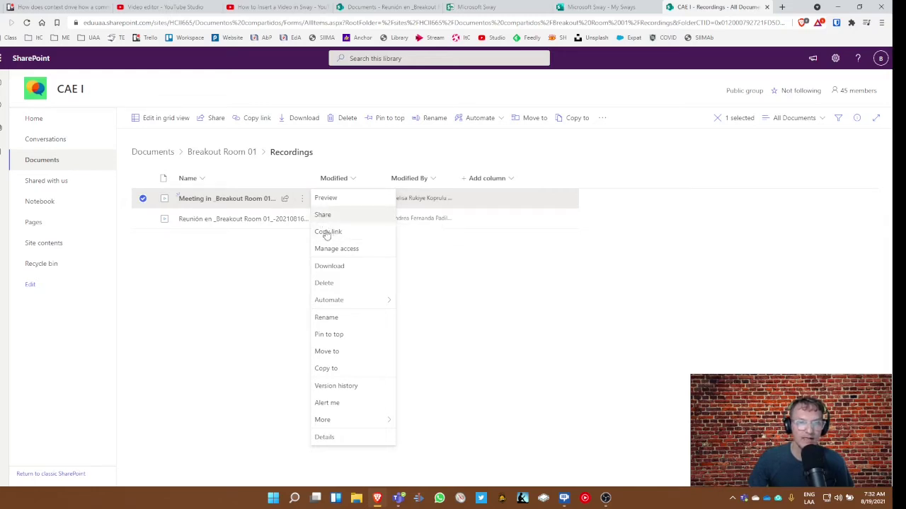
# Copy a view-only link to the 20210818 recording for anyone in the university.
pyautogui.click(324, 215)
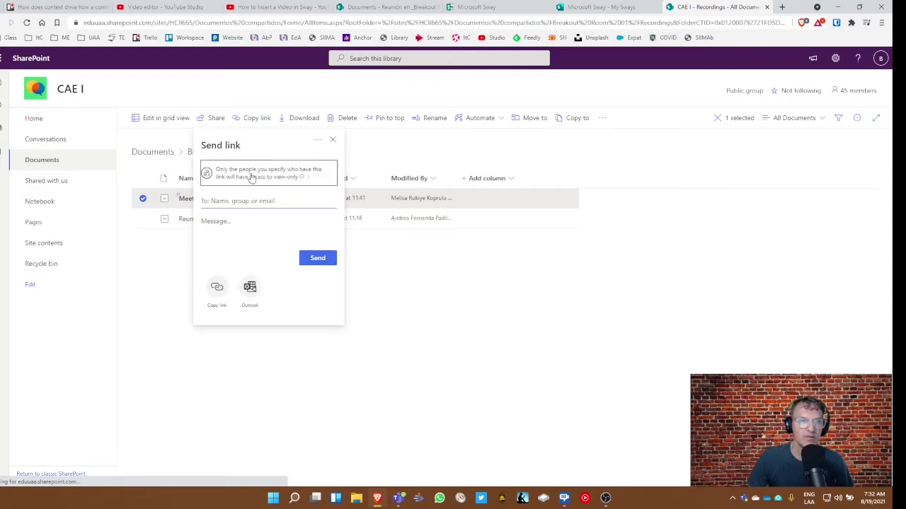
pyautogui.click(250, 176)
pyautogui.click(241, 215)
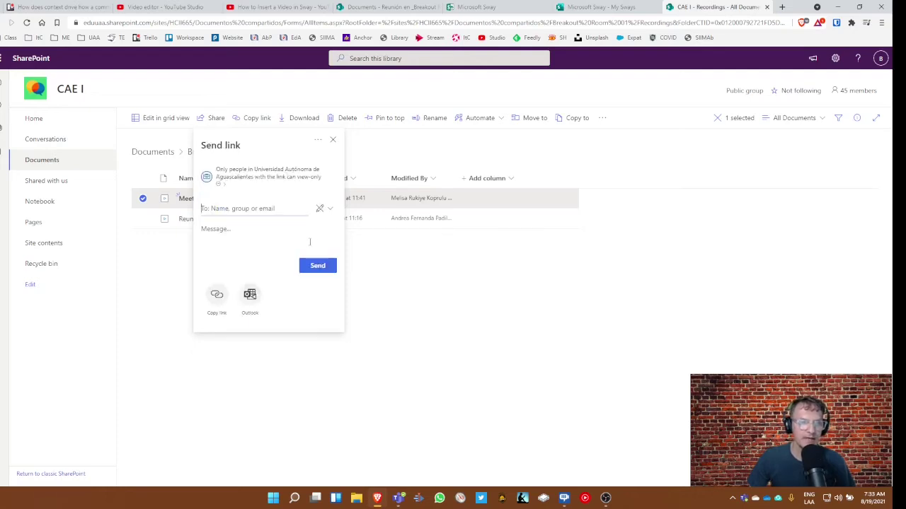
pyautogui.click(217, 296)
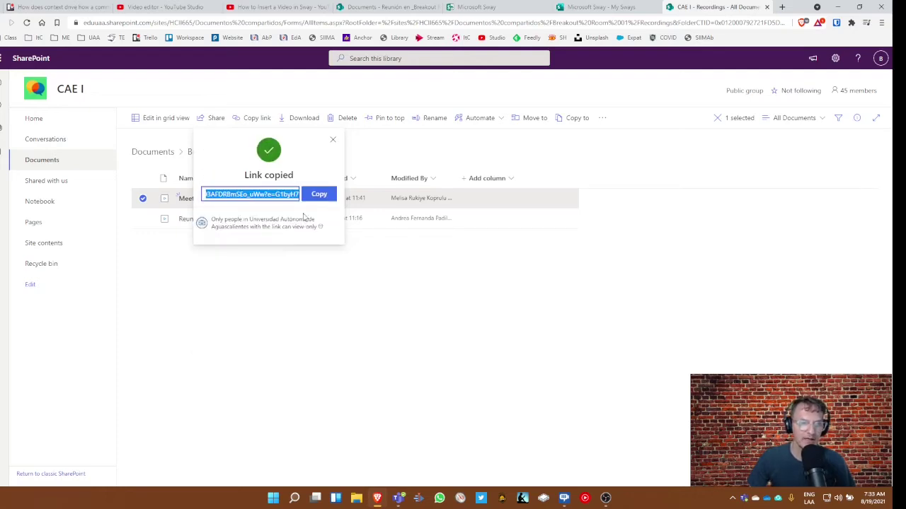
pyautogui.click(319, 195)
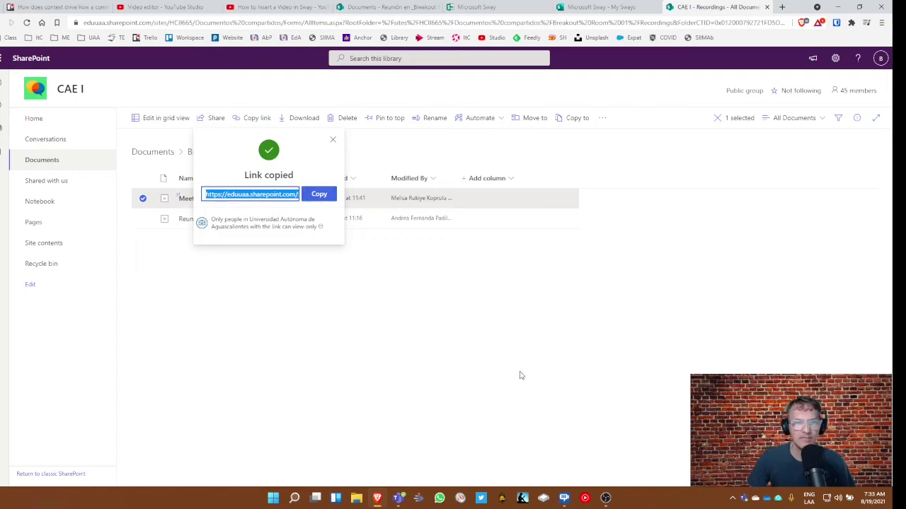
pyautogui.click(344, 297)
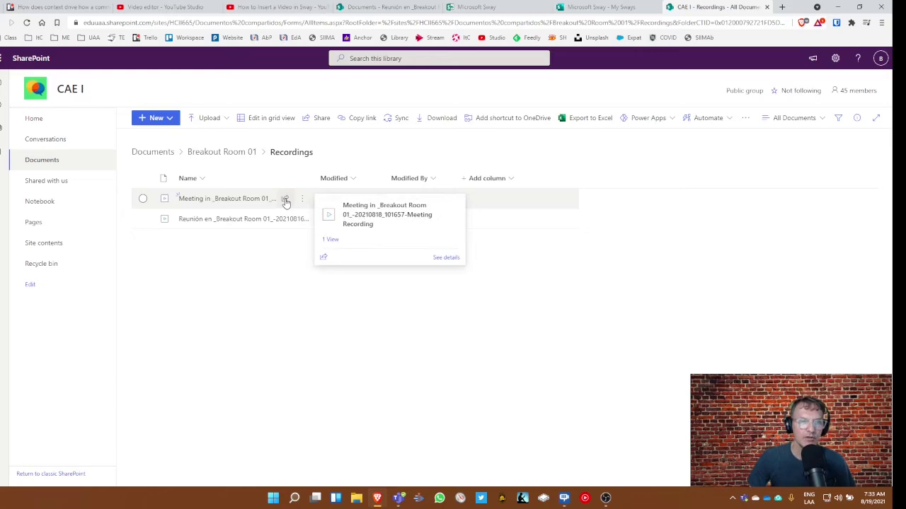
# Share the recording again and copy the university-wide view-only link.
pyautogui.click(285, 200)
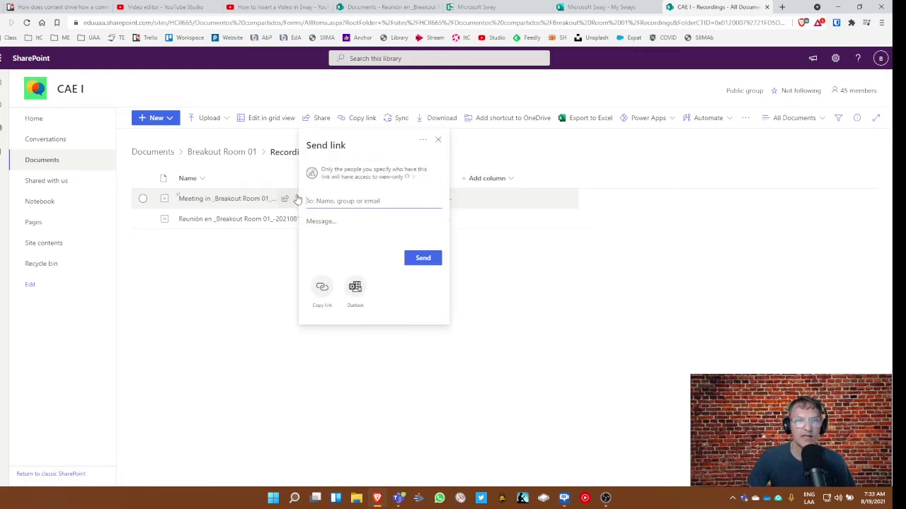
pyautogui.click(359, 177)
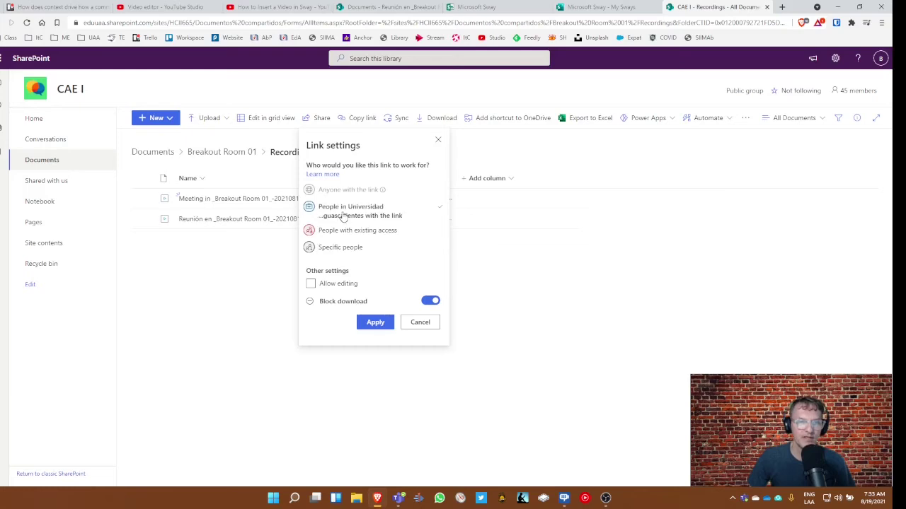
pyautogui.click(375, 322)
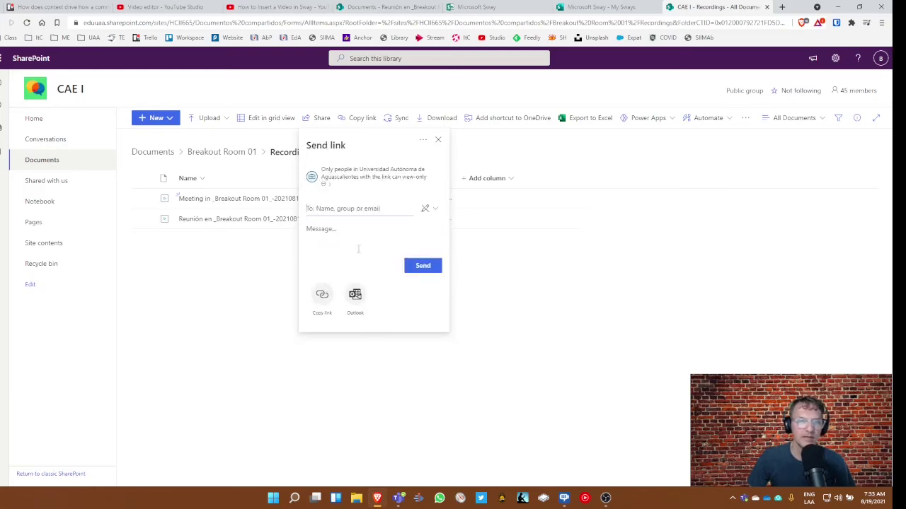
pyautogui.click(321, 296)
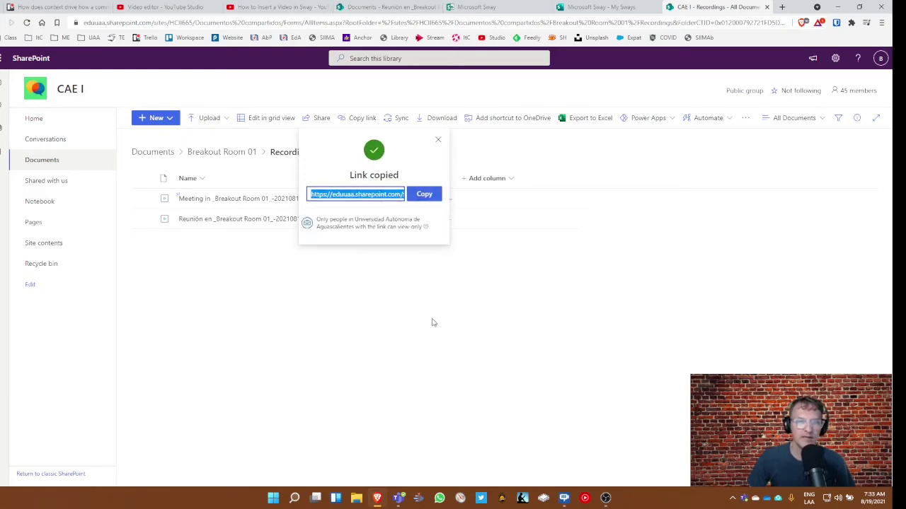
pyautogui.click(398, 309)
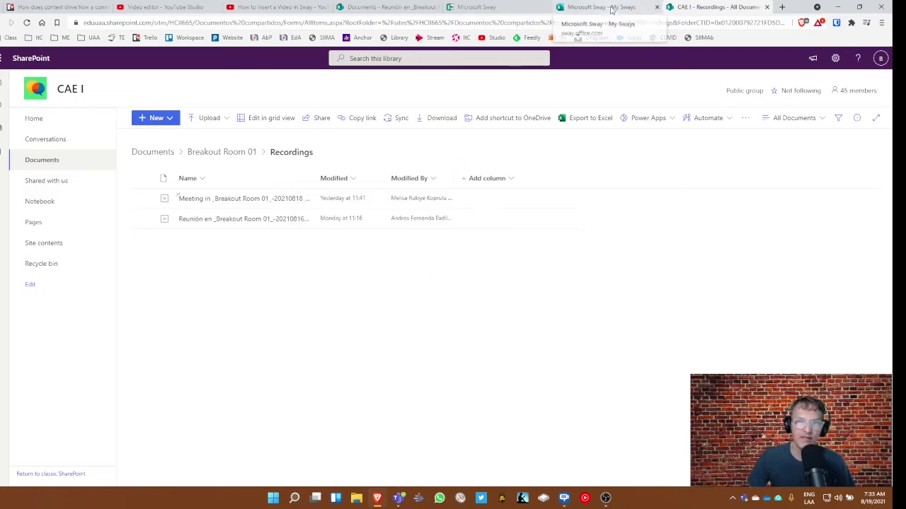
# Launch Sway from the Microsoft 365 app launcher to reach the Blog Entry Title Sway.
pyautogui.click(498, 8)
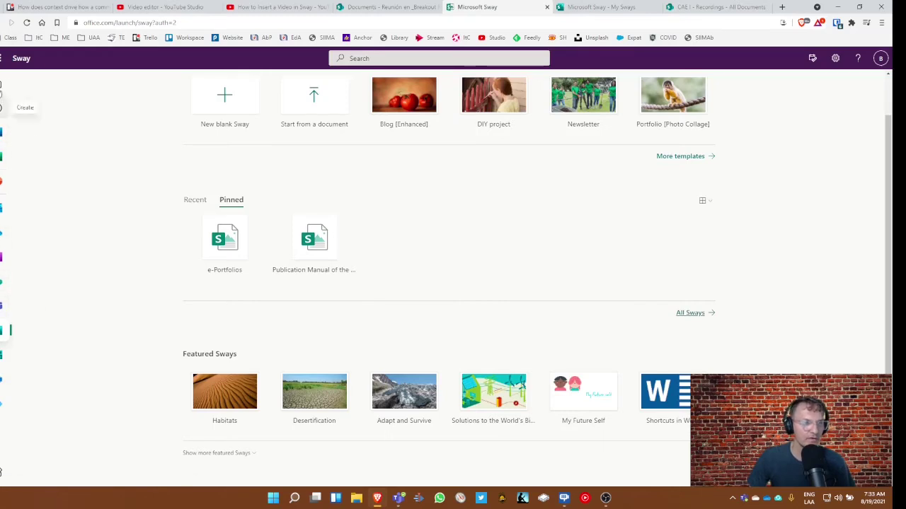
pyautogui.click(4, 84)
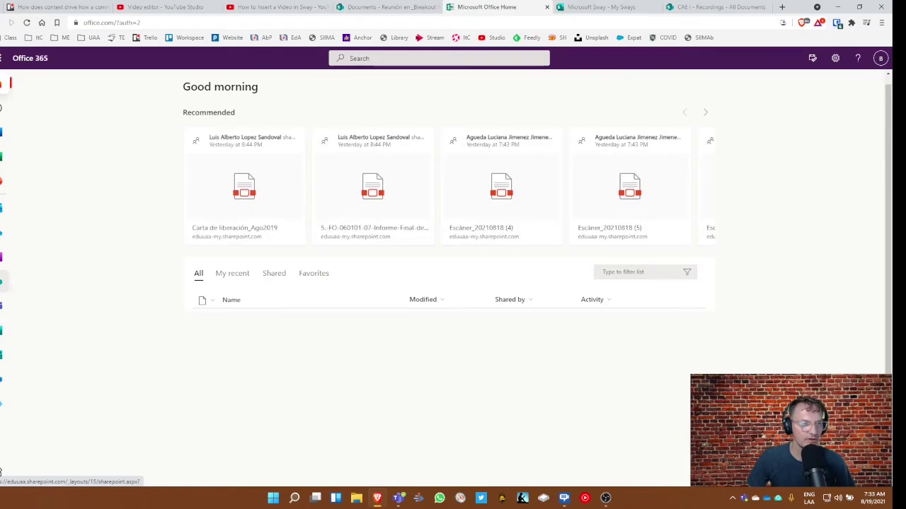
pyautogui.click(2, 282)
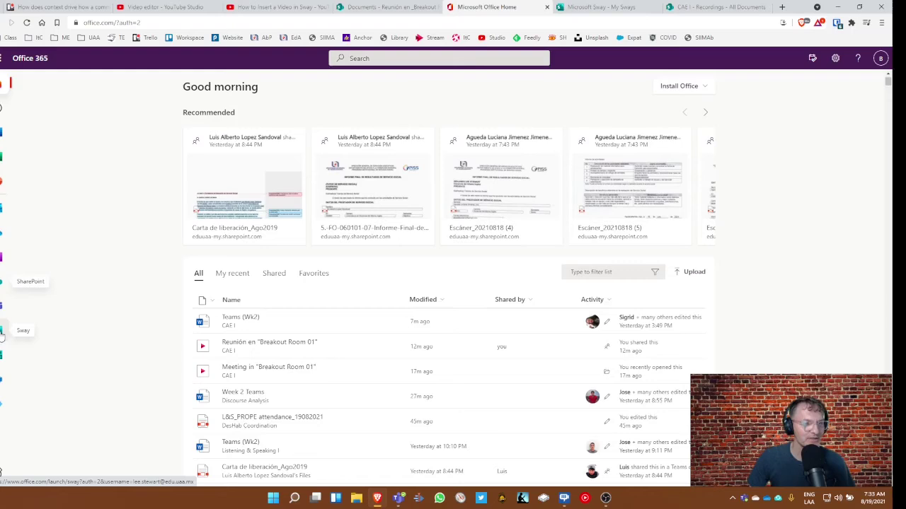
pyautogui.click(2, 337)
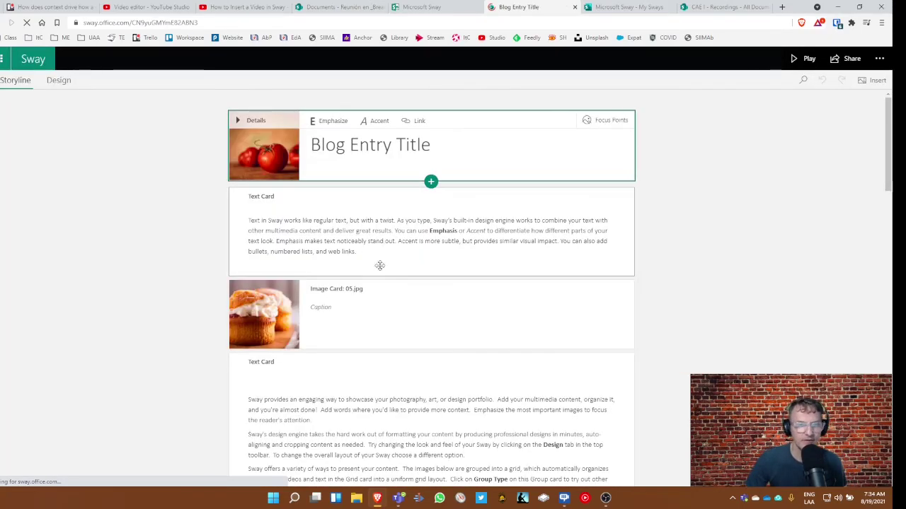
# Insert a text card below the title reading 'This link'.
pyautogui.click(431, 183)
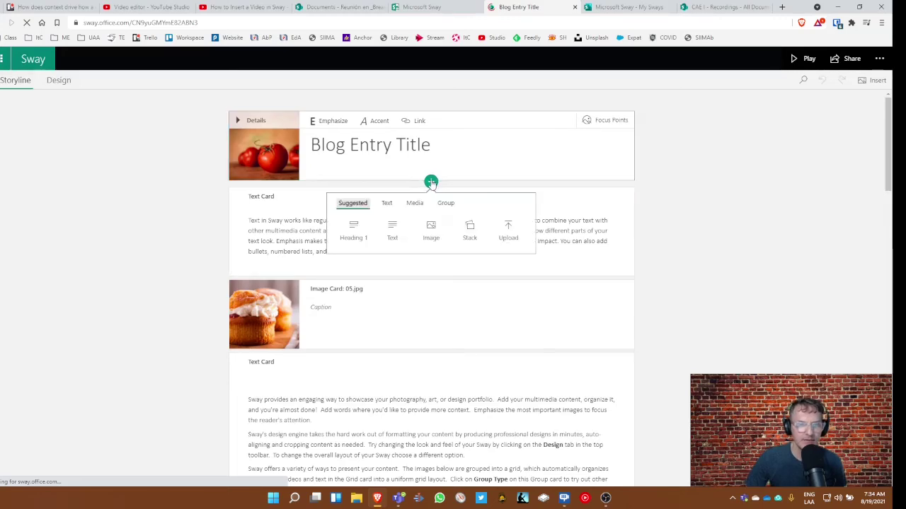
pyautogui.click(390, 244)
pyautogui.click(324, 230)
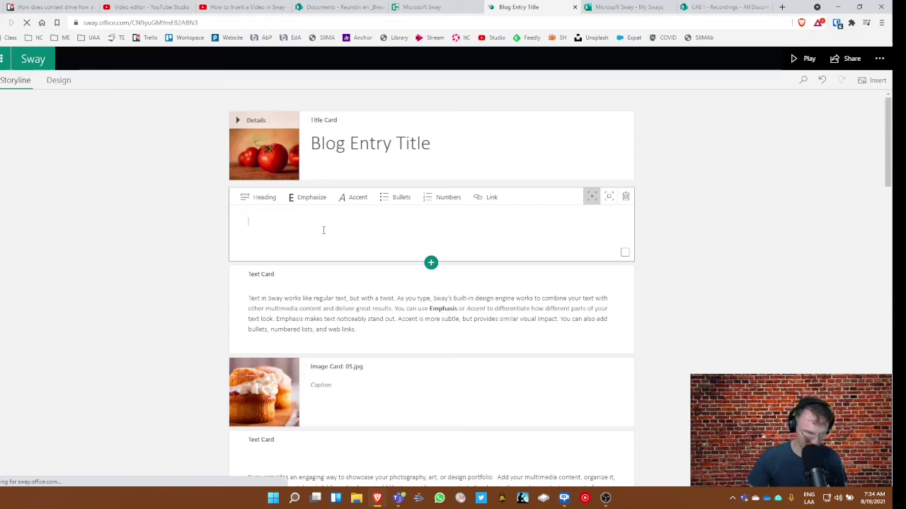
pyautogui.write('This link.')
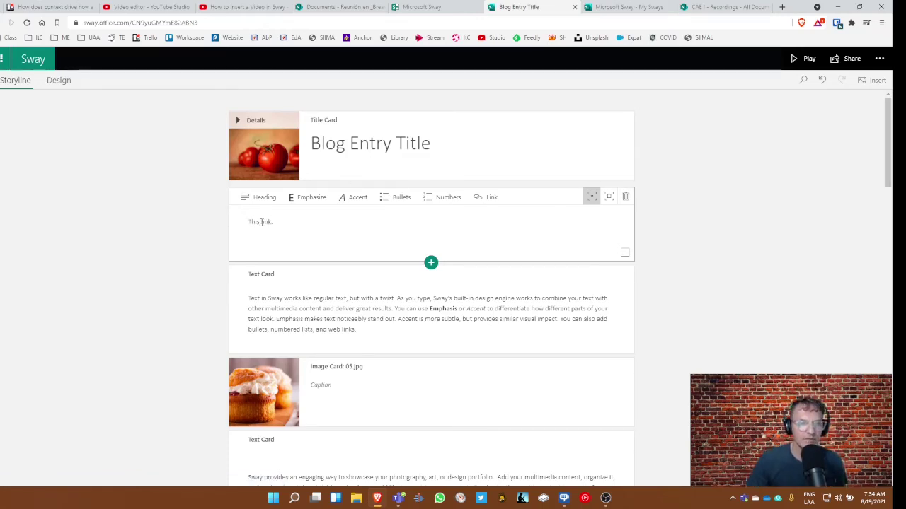
# Hyperlink the word 'link' to the pasted SharePoint address of the recording.
pyautogui.doubleClick(266, 222)
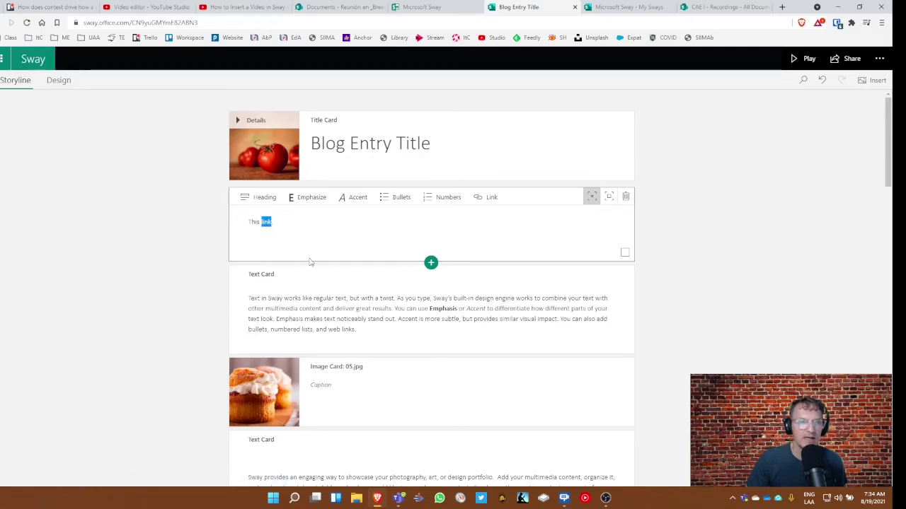
pyautogui.click(490, 203)
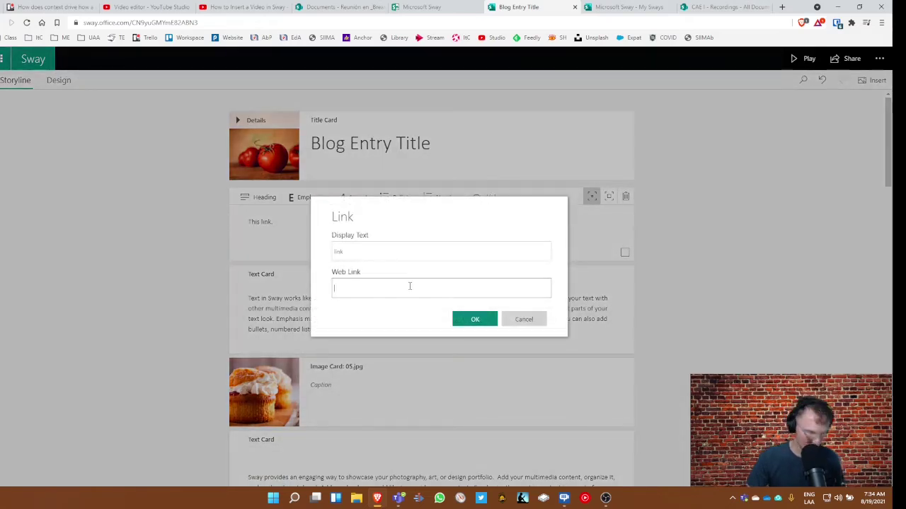
pyautogui.hotkey('ctrl', 'v')
pyautogui.click(474, 319)
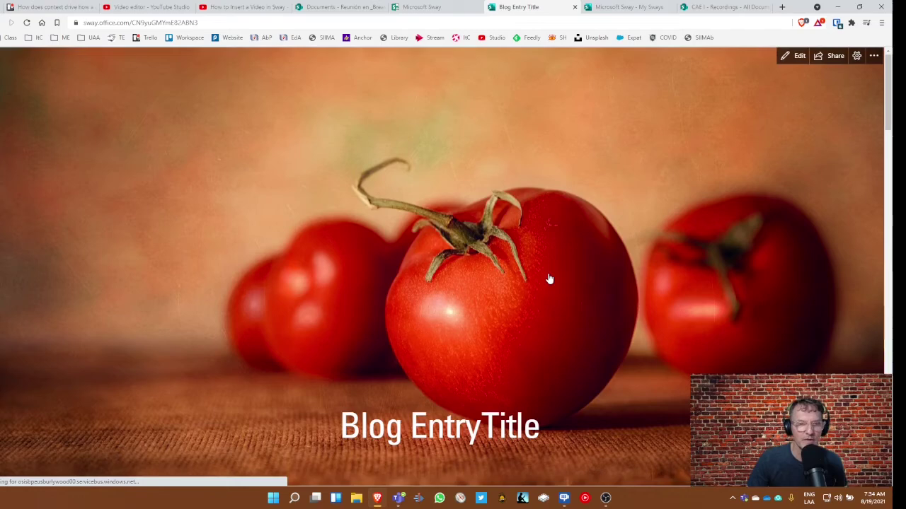
# Follow the 'link' hyperlink in play view, trusting all links in this Sway for the session.
pyautogui.scroll(-3, 485, 269)
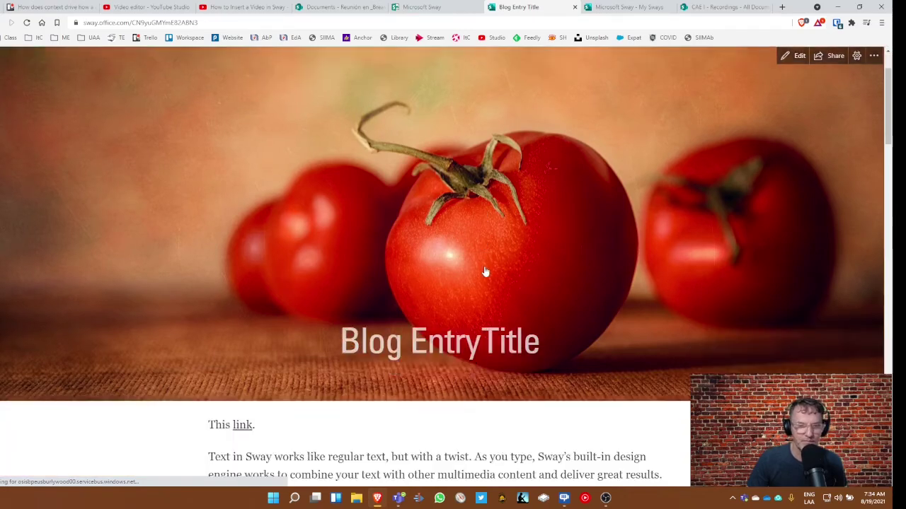
pyautogui.click(243, 341)
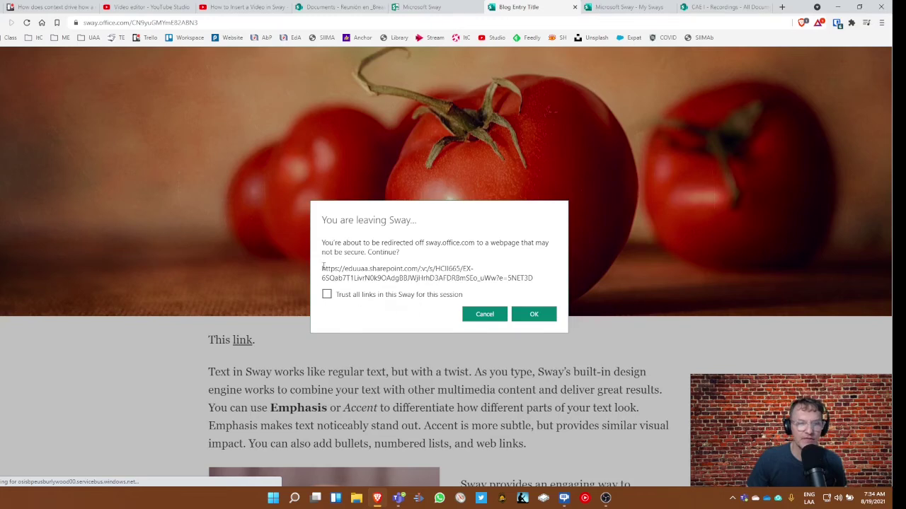
pyautogui.click(327, 295)
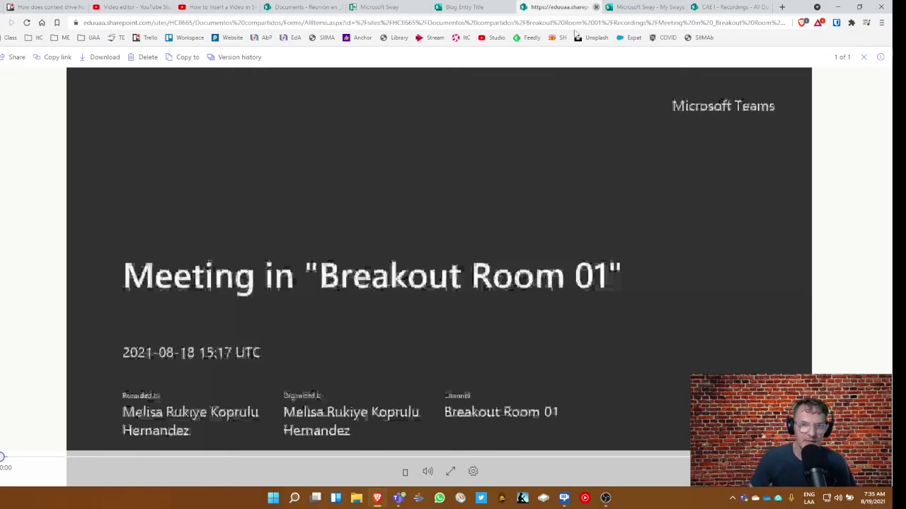
# Close the SharePoint video tab with Ctrl+W to return to the Sway.
pyautogui.hotkey('ctrl', 'w')
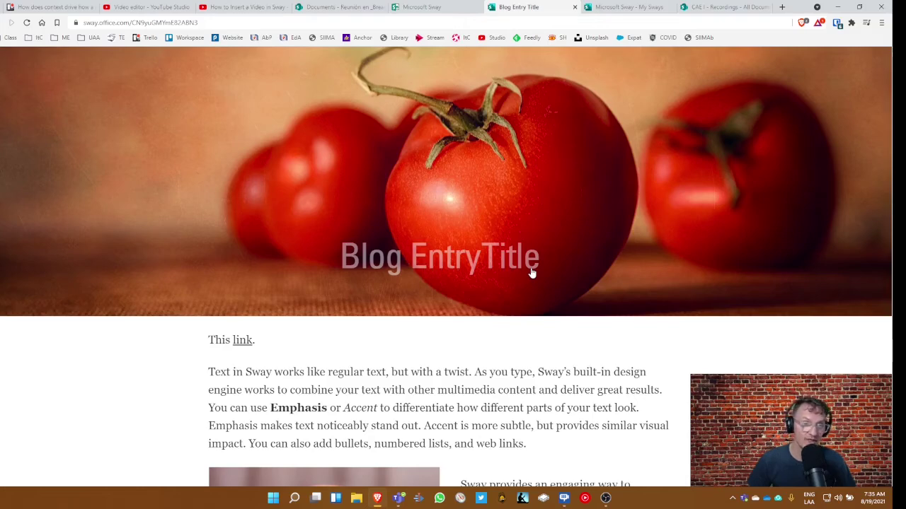
pyautogui.click(630, 7)
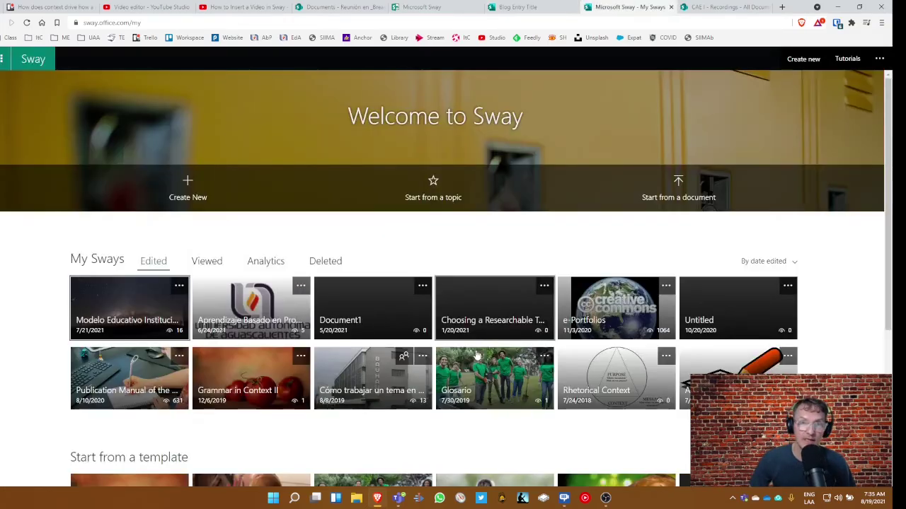
pyautogui.click(545, 7)
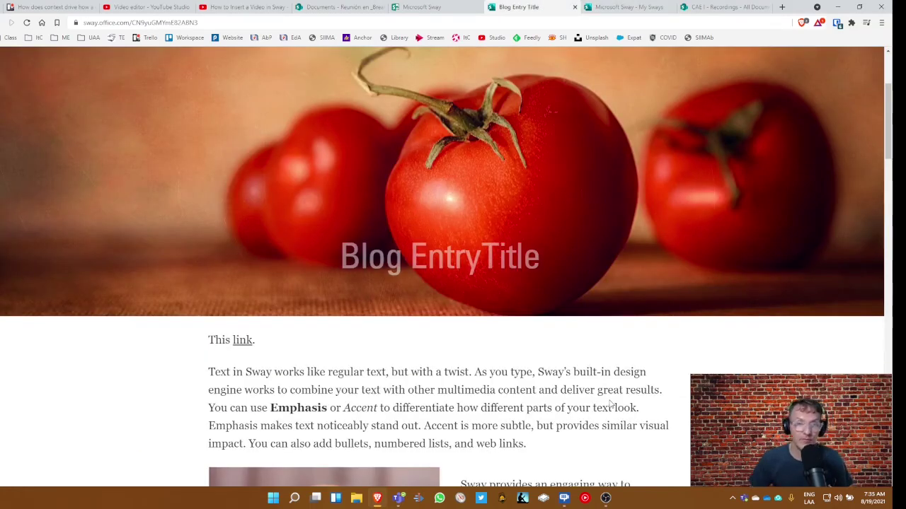